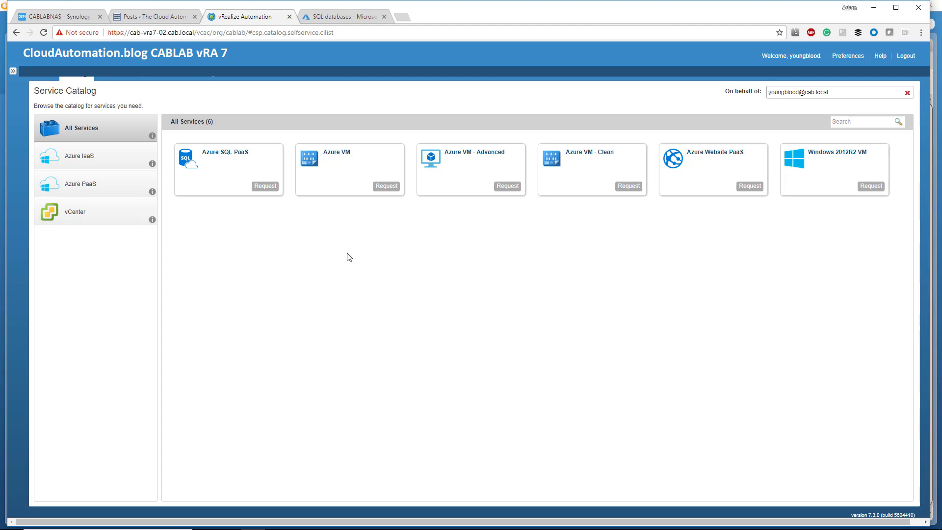
Switch to the Azure portal's SQL databases page and open the native form for creating a SQL database
click(340, 19)
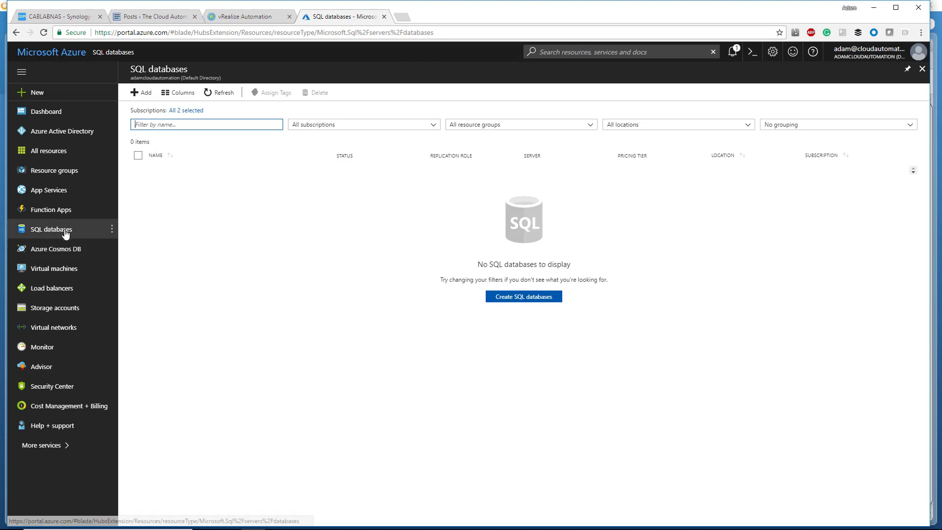
click(518, 303)
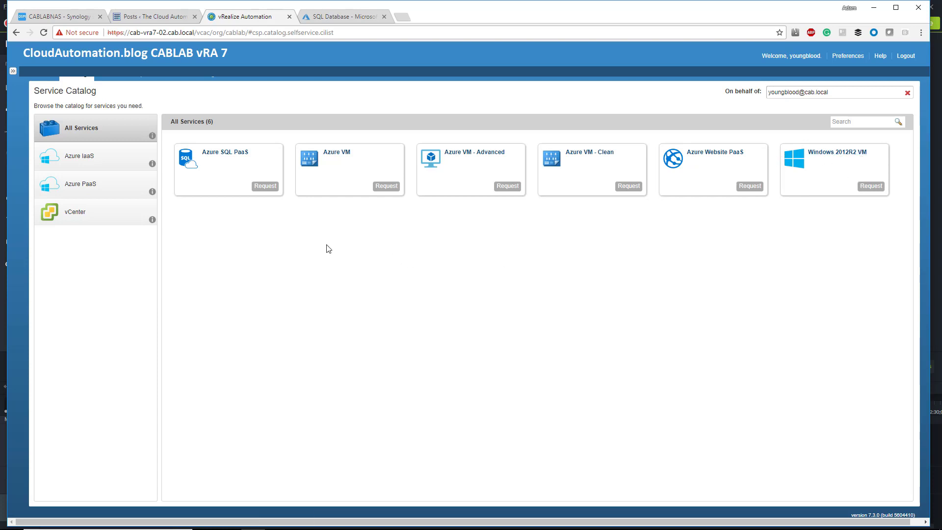
Start an Azure SQL PaaS request from the Azure PaaS services in vRealize Automation and show its common parameters
click(120, 189)
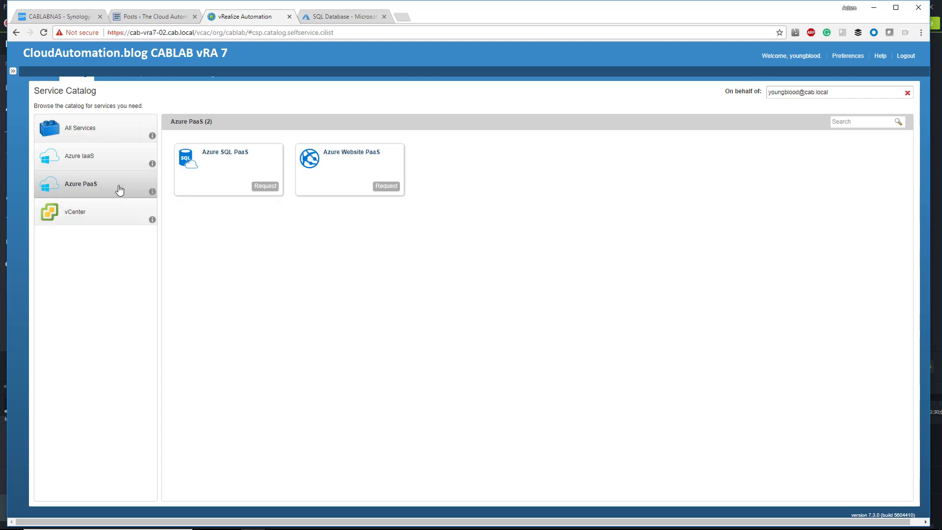
click(264, 186)
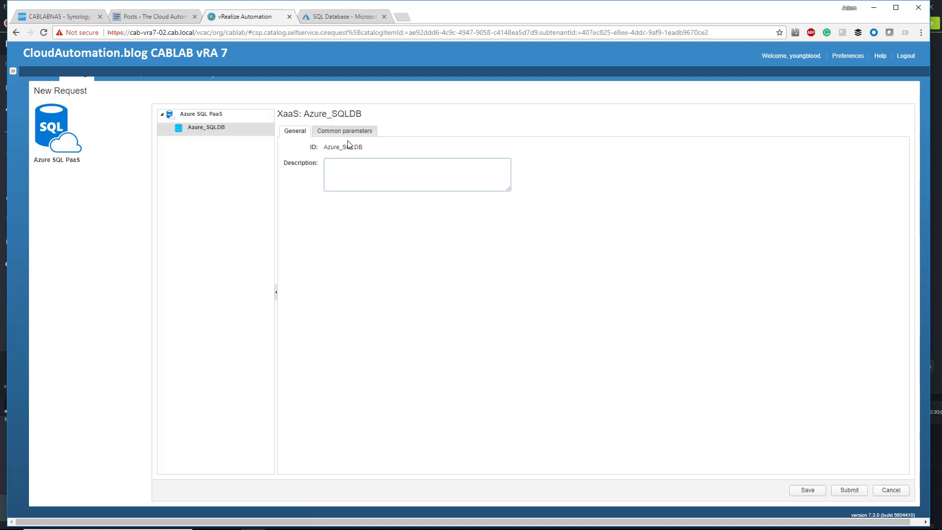
click(356, 131)
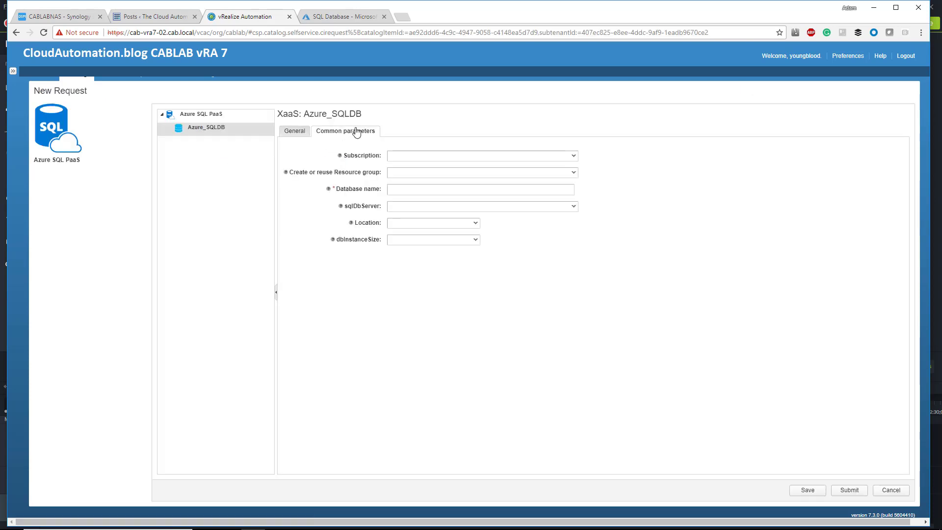
Set the request's subscription to CablabAzureEndpoint and choose New for the resource group
click(416, 156)
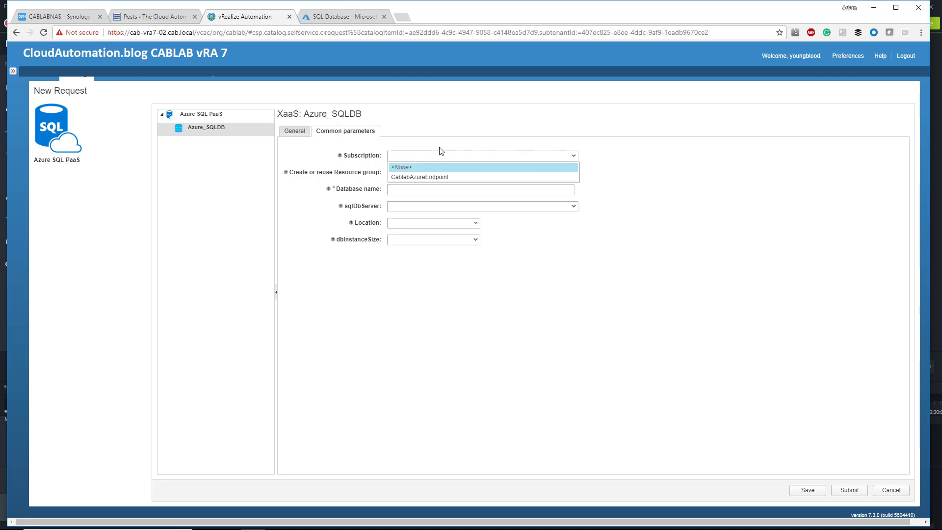
click(446, 177)
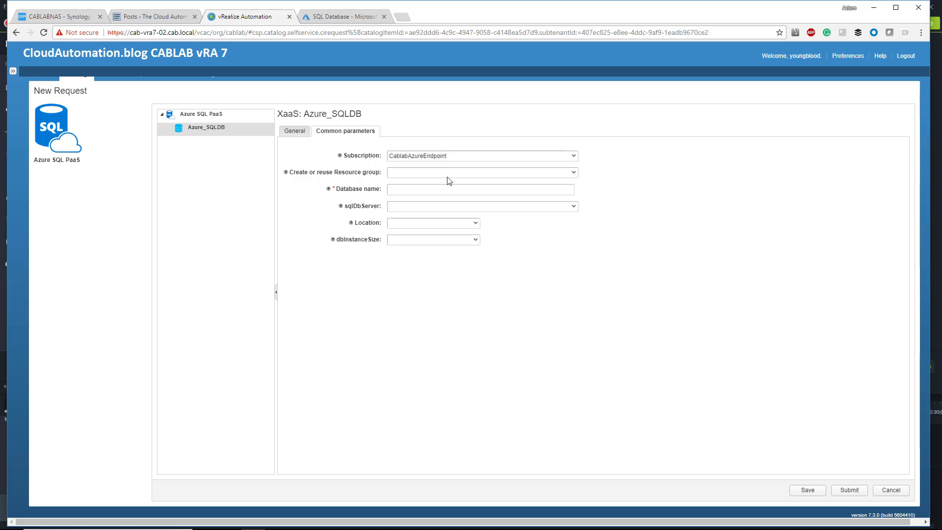
click(424, 173)
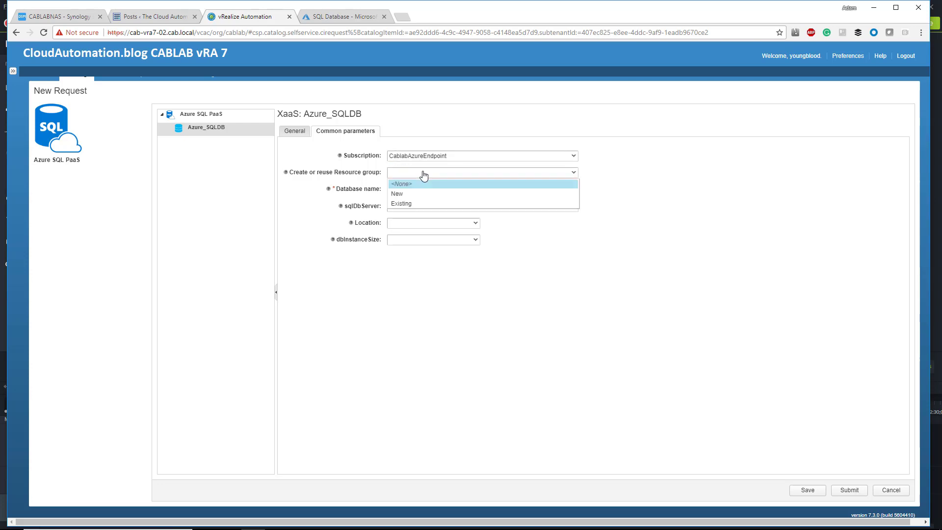
click(407, 194)
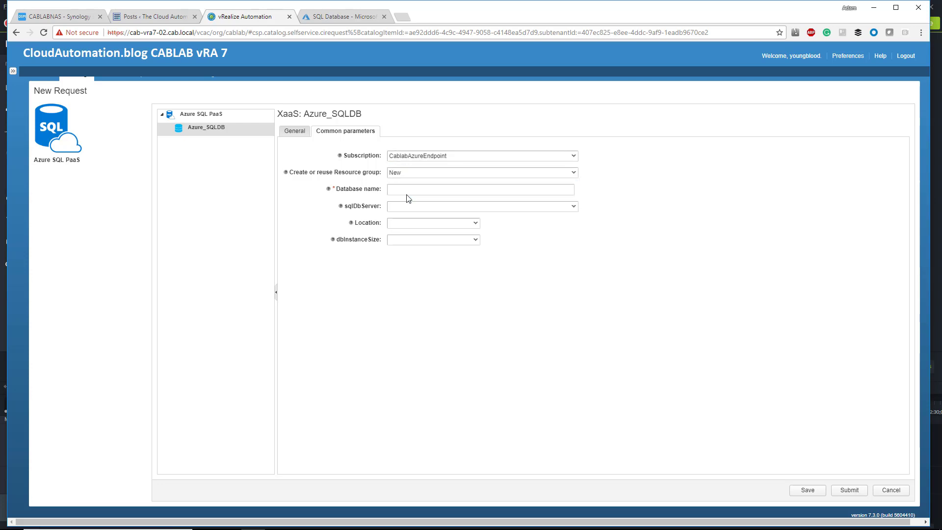
Name the new resource group myNewRGBlog and the database myNewDatabaseDemo1
click(411, 190)
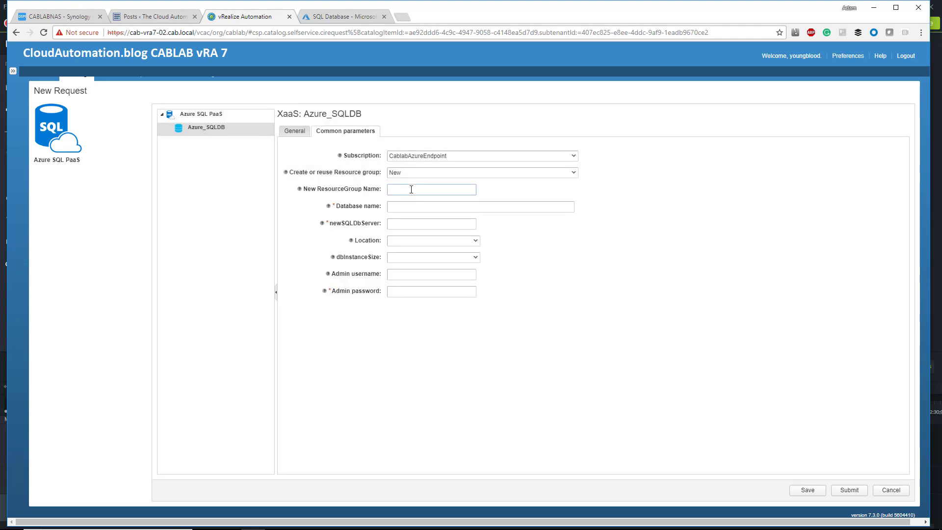
text(myNewRGBlog)
click(417, 204)
text(myNewDatabaseDemo1)
click(415, 224)
Switch the request to the existing resource group ResGroup-CAB-01 and check its SQL server choices
click(413, 175)
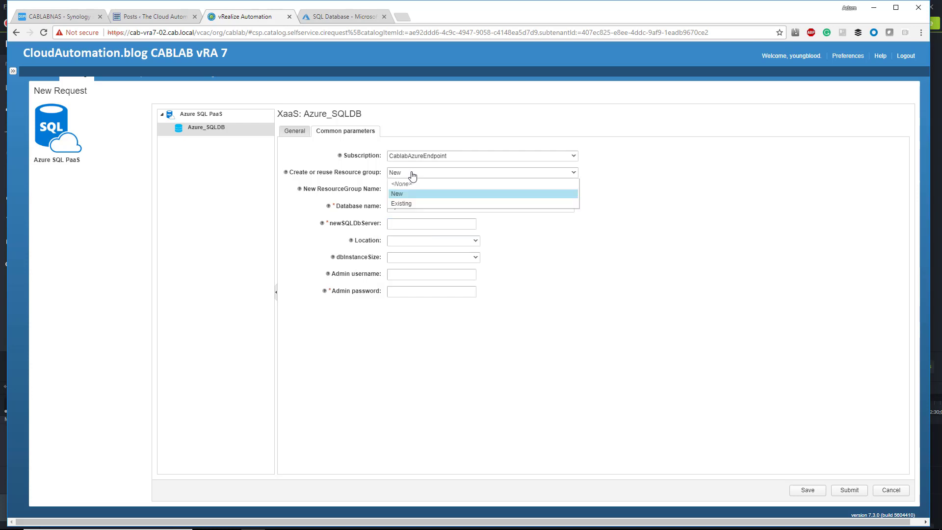
click(419, 204)
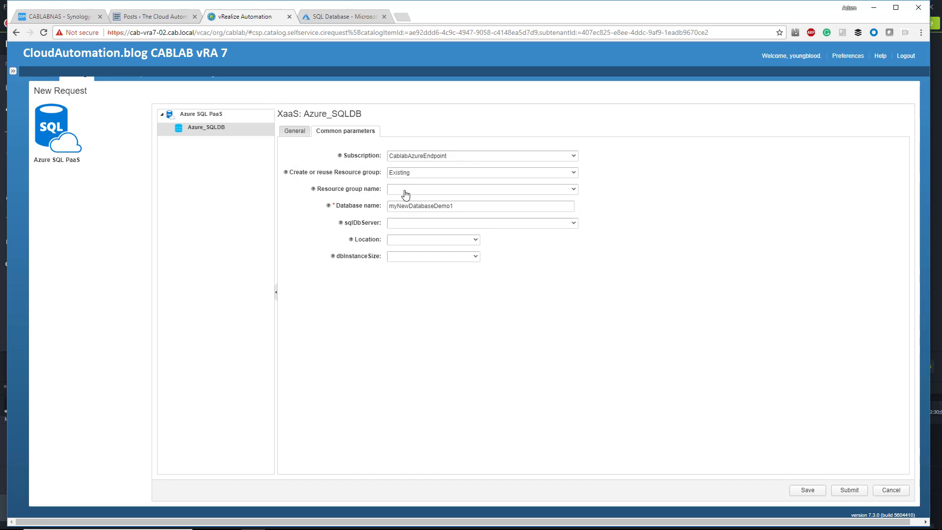
click(414, 190)
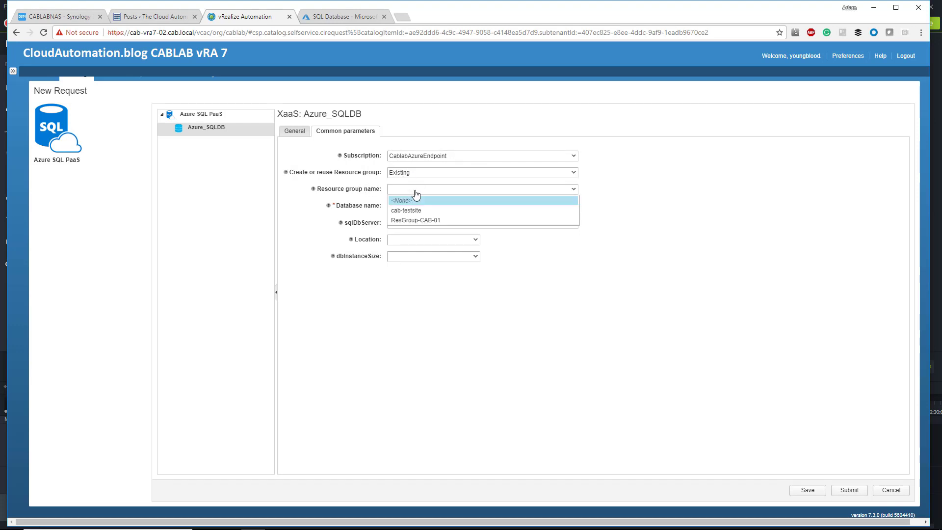
click(421, 219)
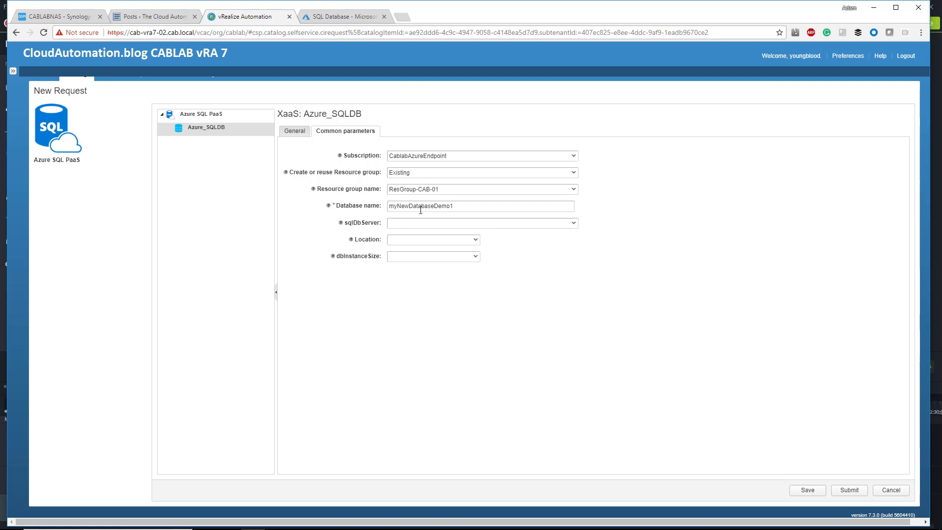
click(422, 224)
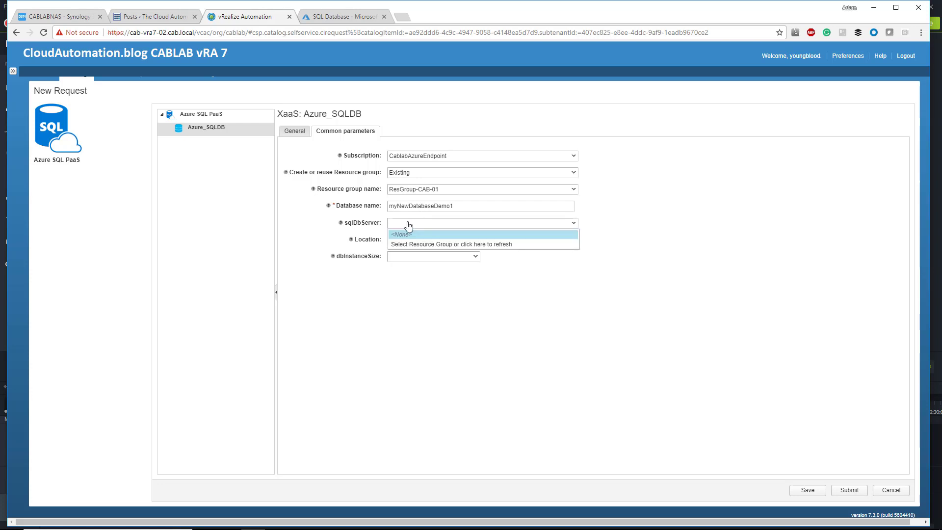
click(408, 225)
Review the SQL servers offered for the existing resource group cab-testsite, and return the request to a new resource group
click(406, 192)
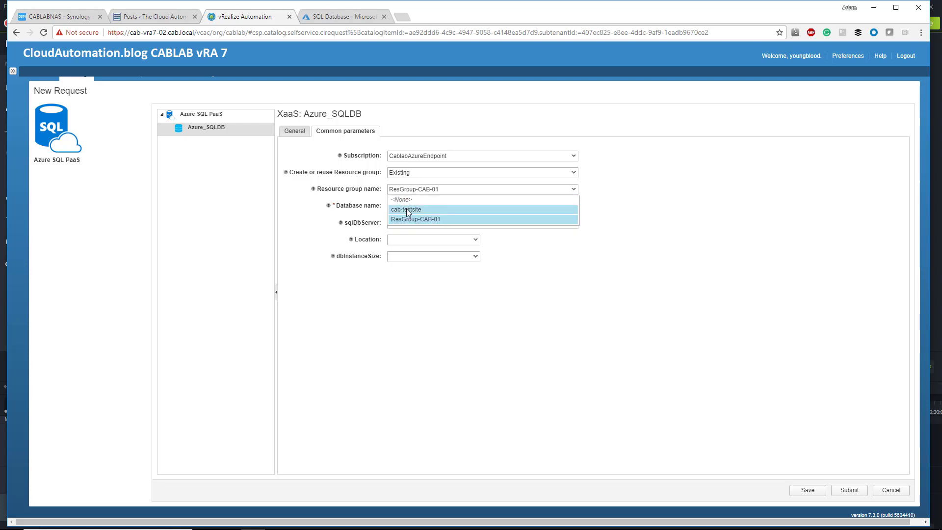
click(410, 209)
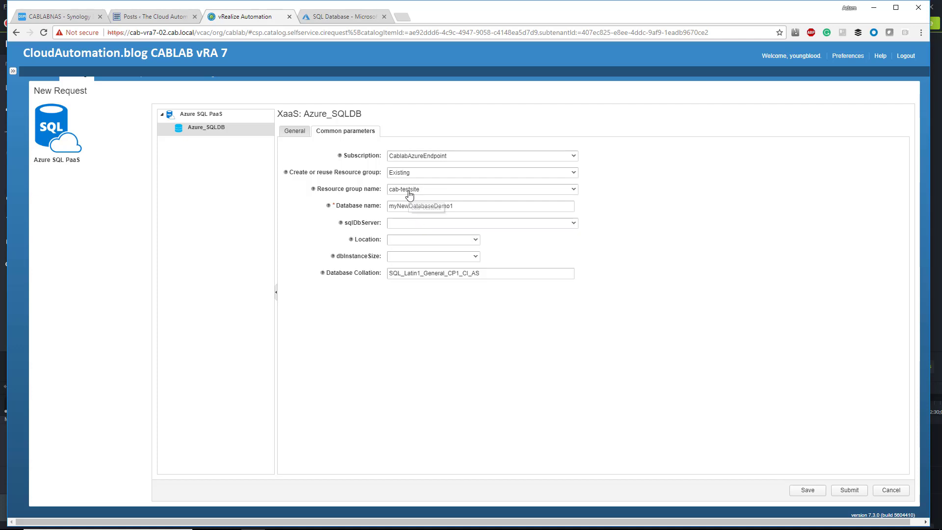
click(403, 225)
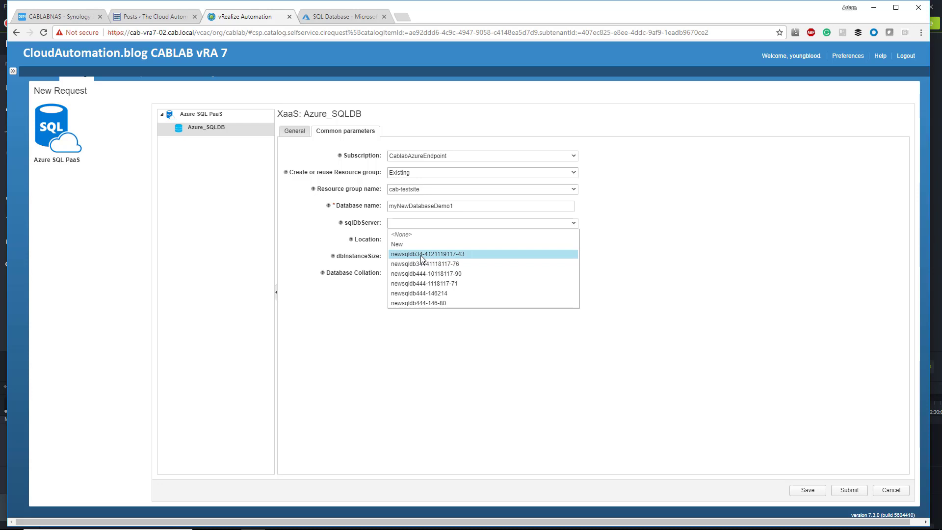
click(349, 281)
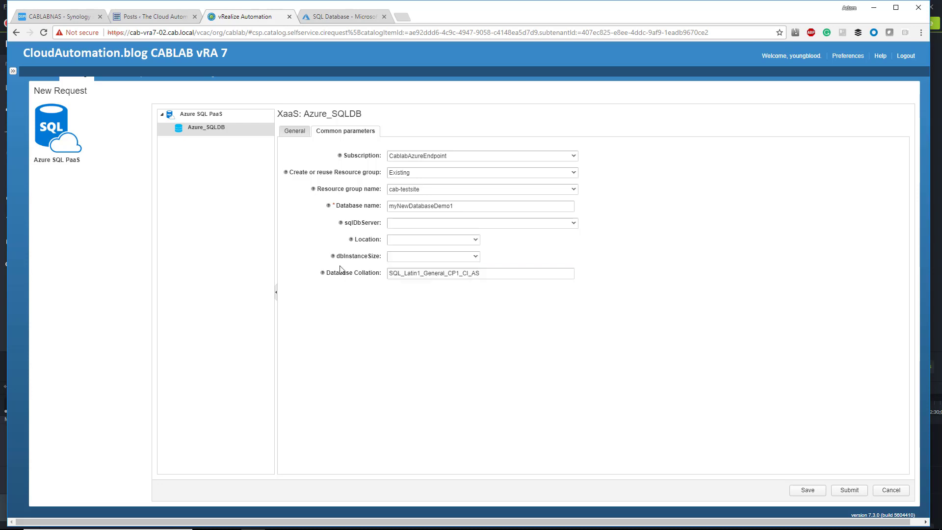
click(402, 173)
click(410, 193)
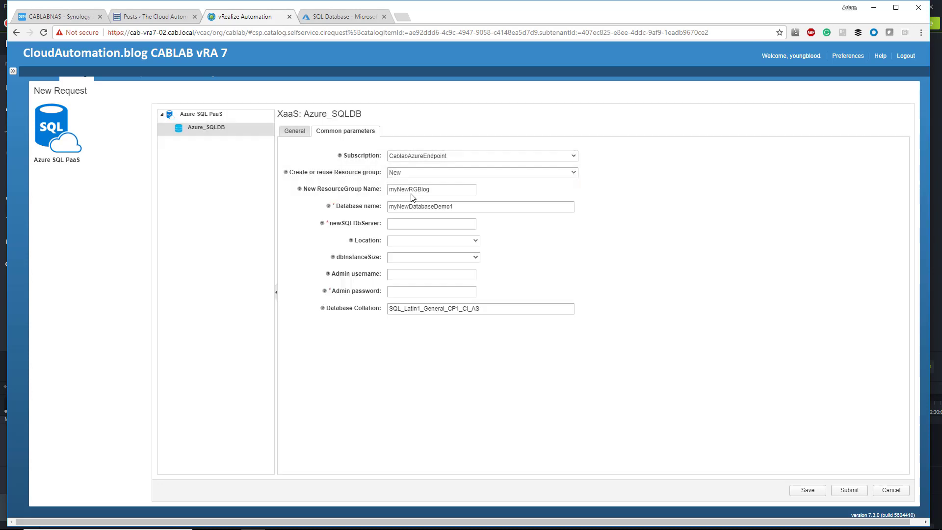
Configure the new SQL server as myDBTest1 in location eastus with instance size Basic - 5 DTU - 1GB
click(407, 243)
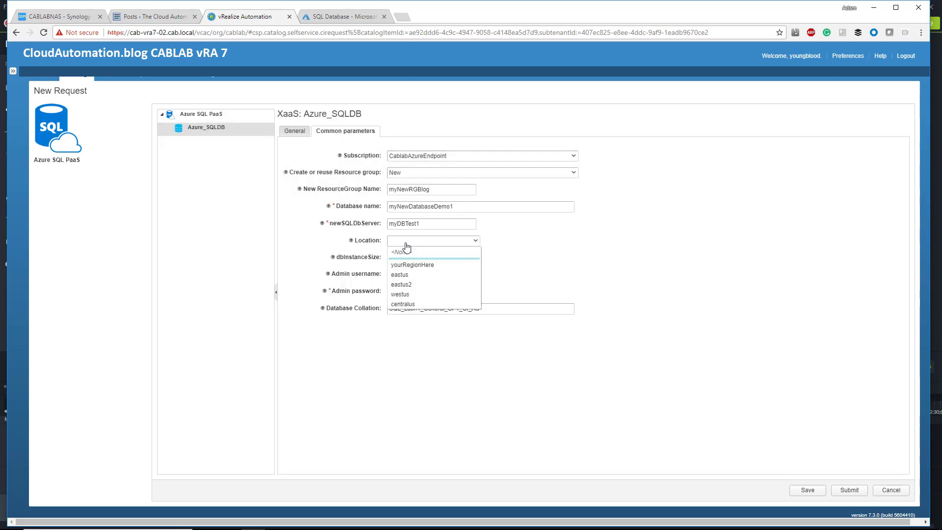
click(420, 275)
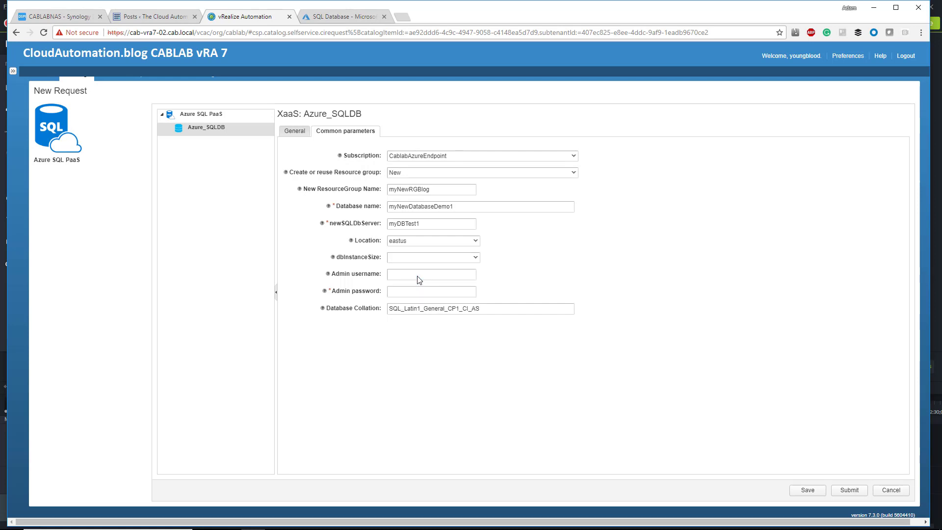
click(412, 257)
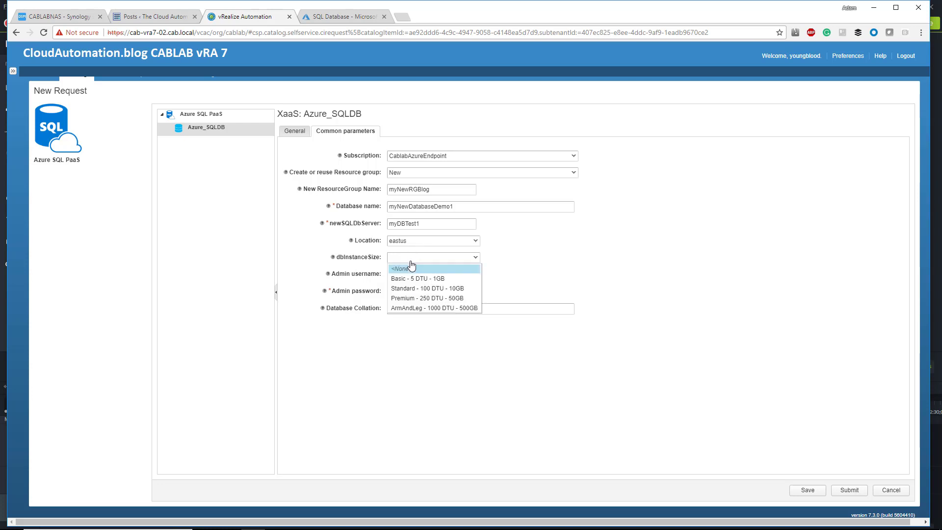
click(421, 279)
Fill in the admin username and admin password, and submit the database request
click(422, 275)
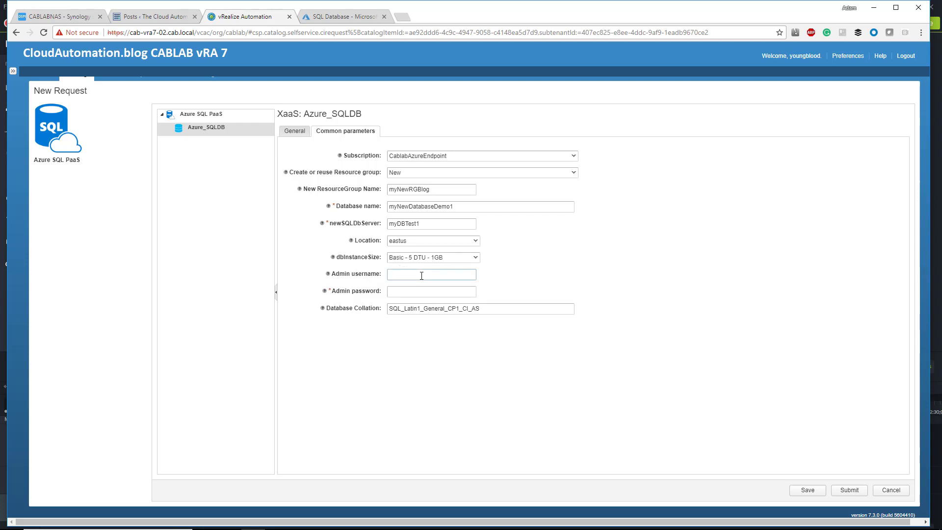
text(adminUser111)
click(845, 490)
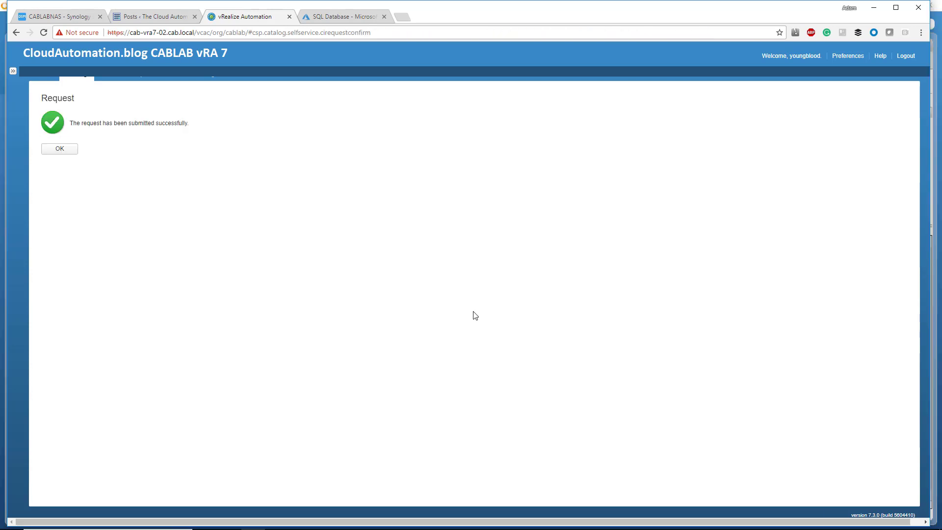
click(60, 149)
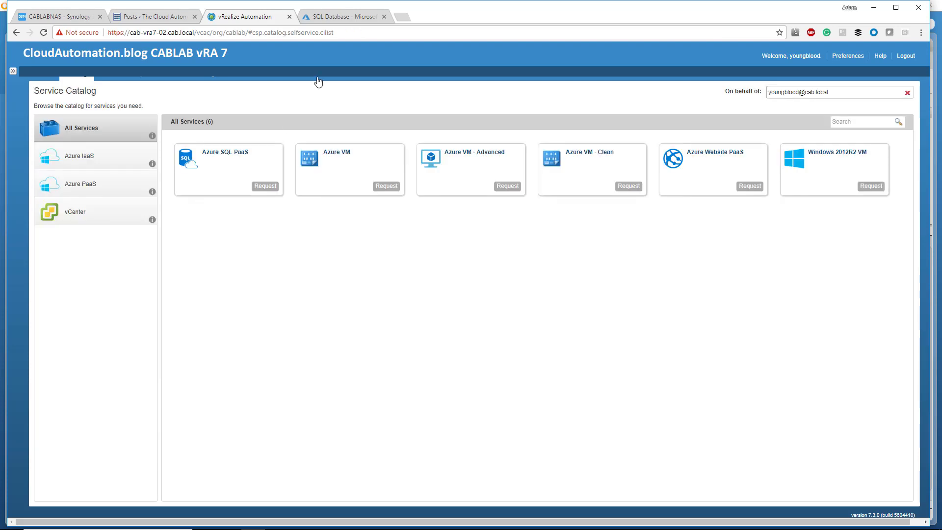
Switch to the Azure portal, list the resource groups and open myNewRGBlog to check the deployment
key(alt+Tab)
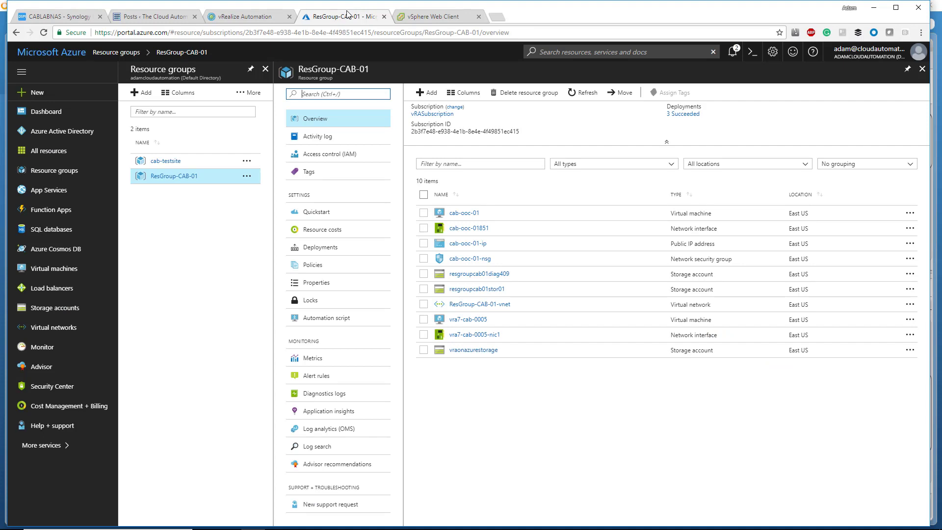
click(56, 112)
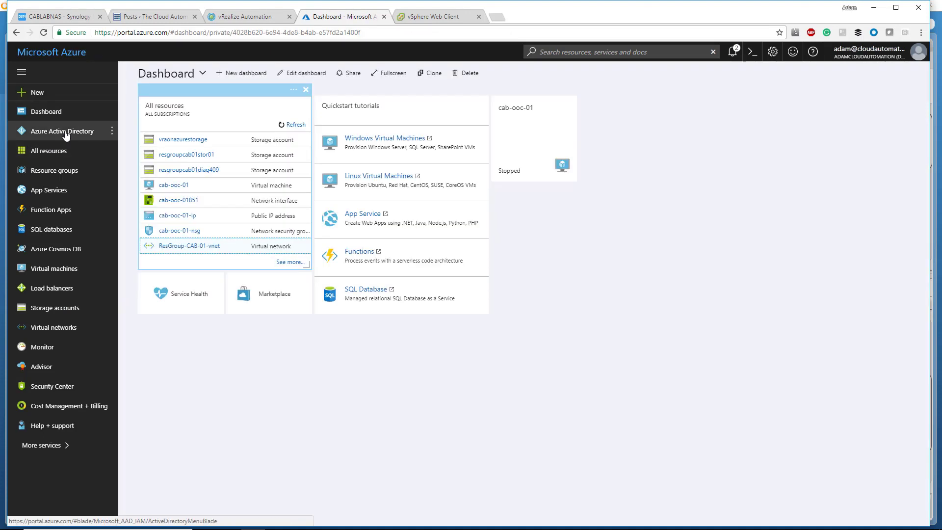
click(60, 169)
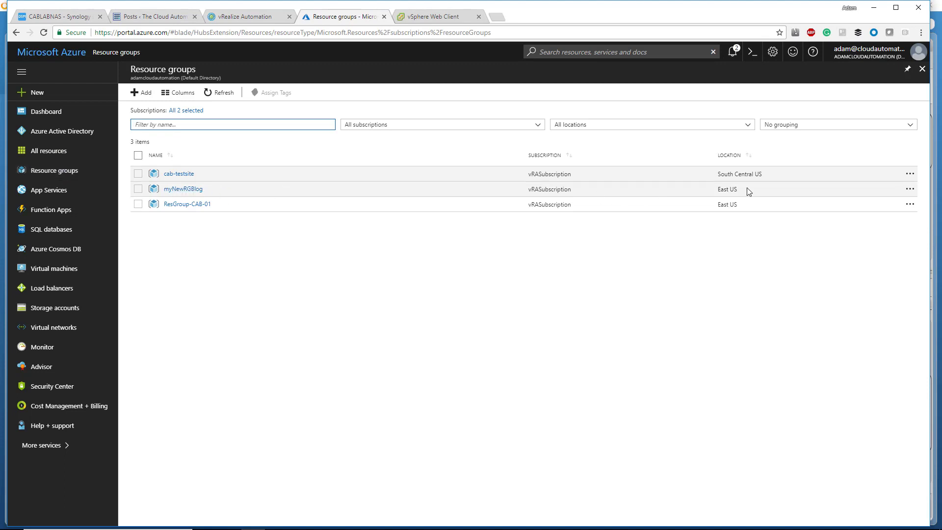
click(182, 189)
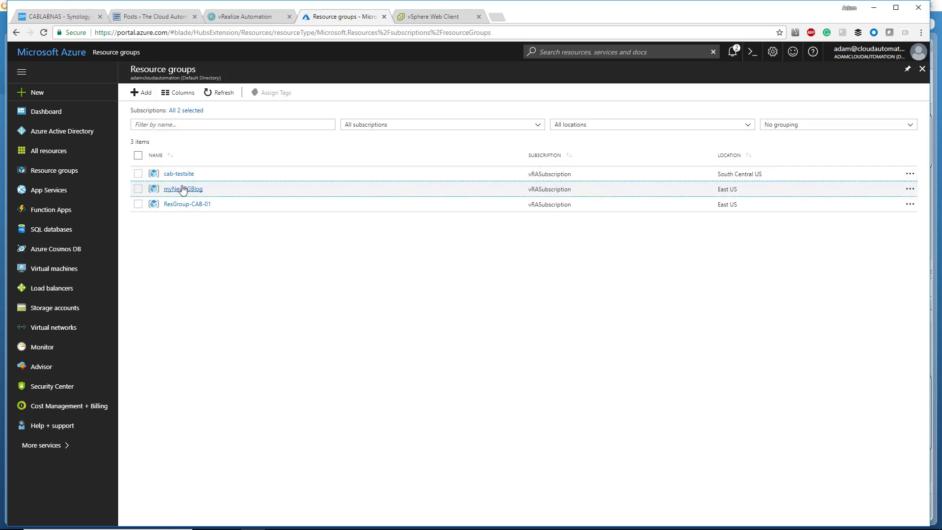